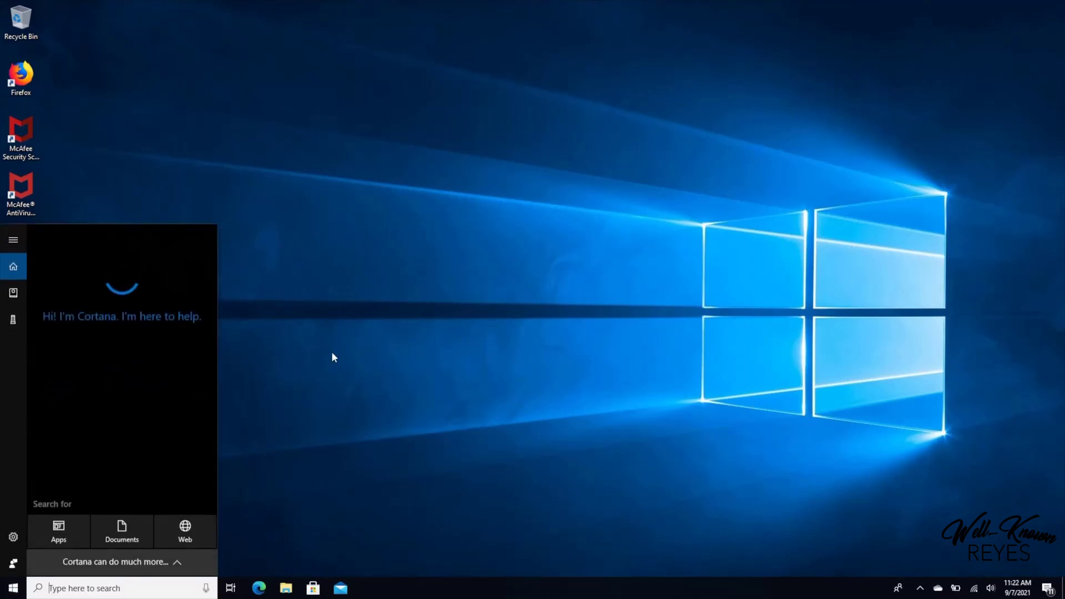
- Launch Microsoft Word from the Start menu's app list
click(14, 589)
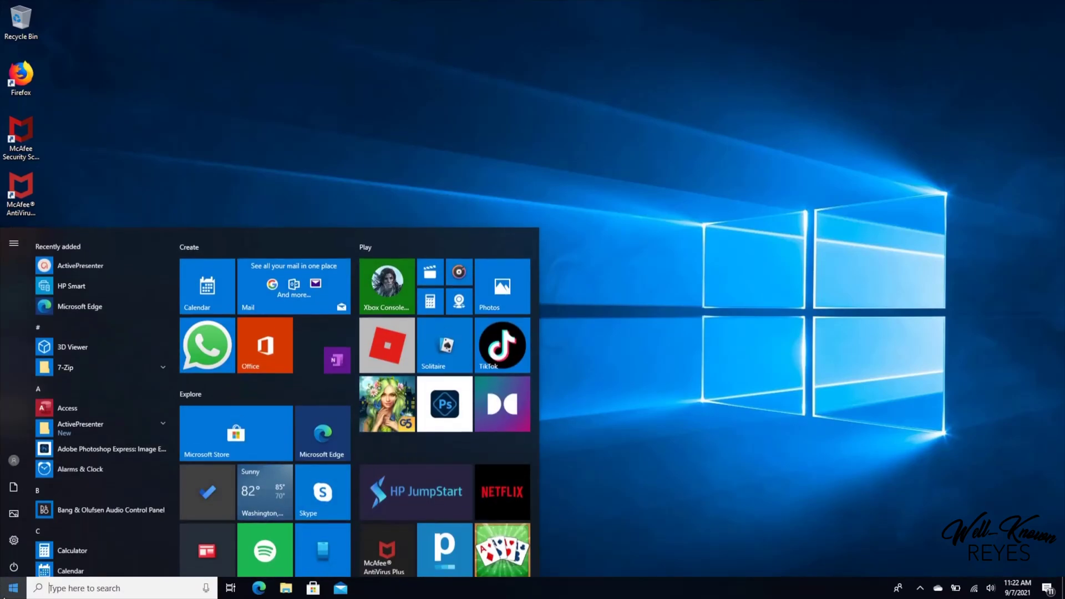
scroll(147, 458, down, 10)
scroll(148, 456, down, 10)
scroll(148, 457, down, 10)
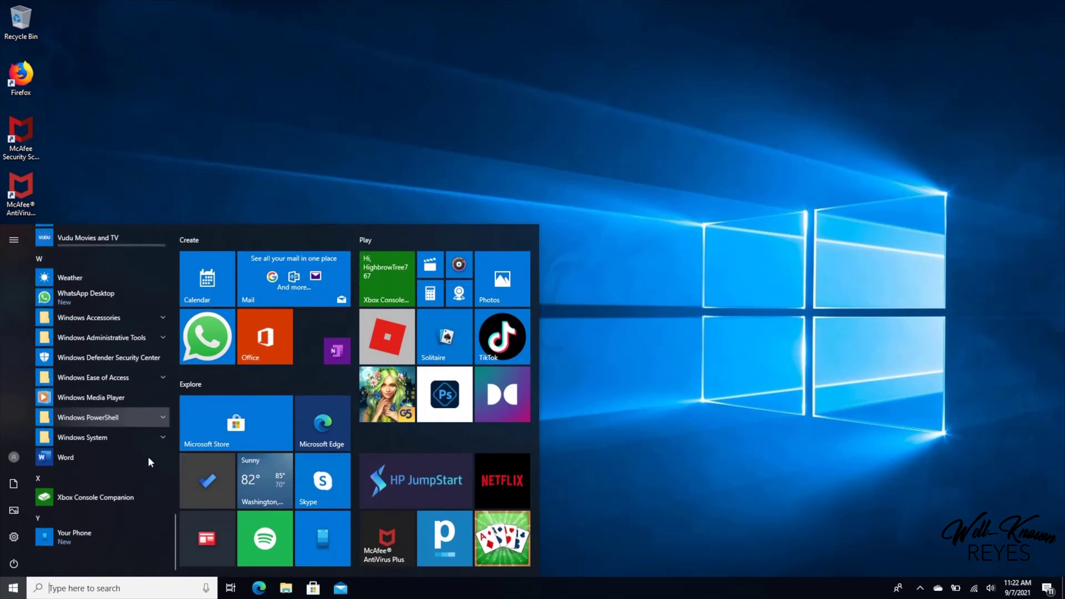
click(107, 460)
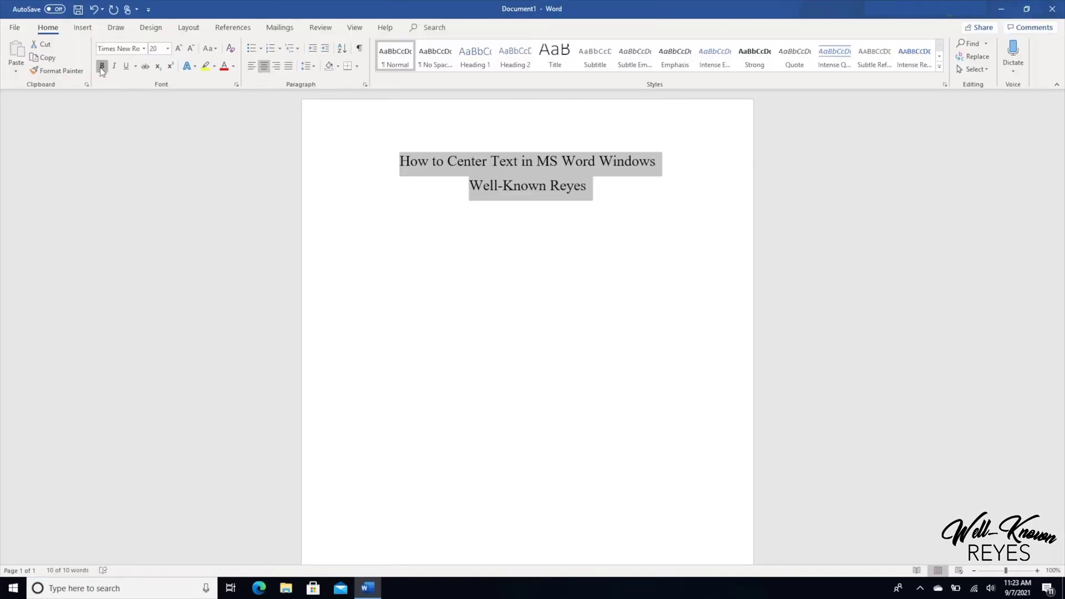
- Make both centered title lines bold and reselect them
click(102, 67)
drag(597, 186, 388, 134)
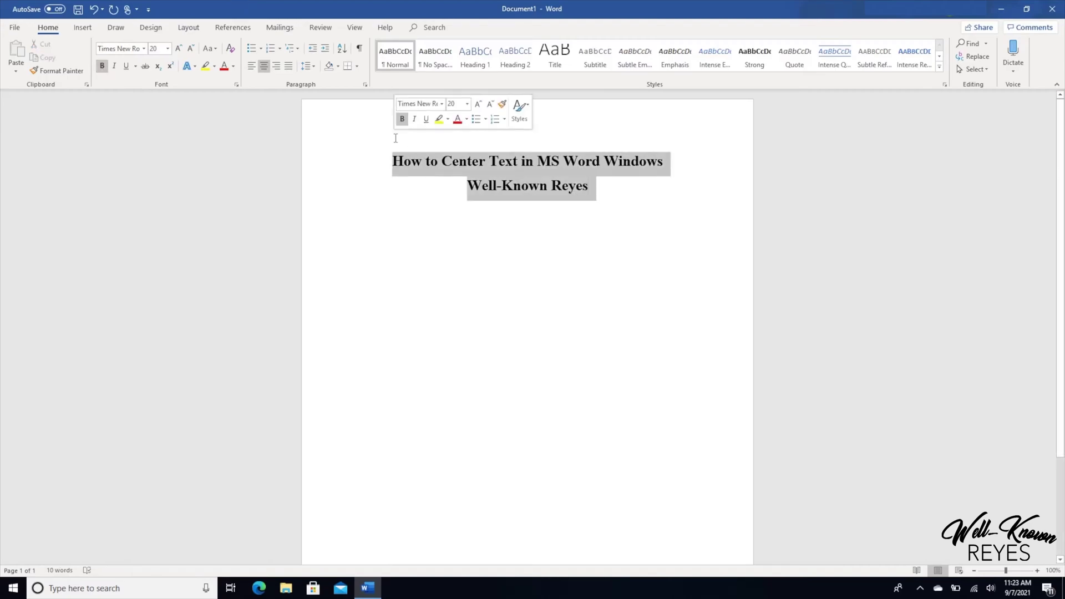
click(189, 29)
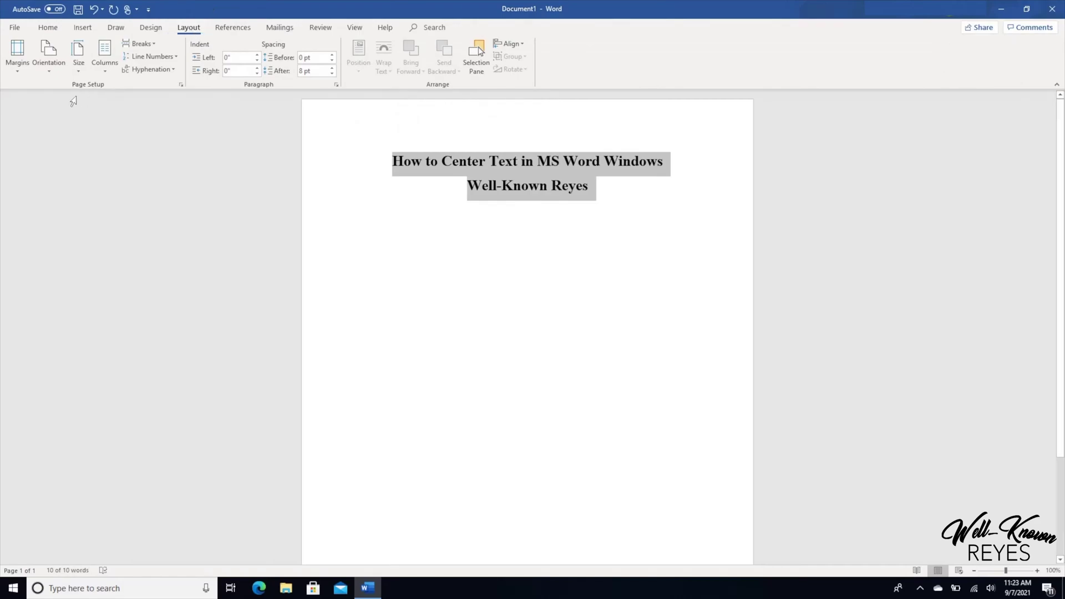
- Set the title page's vertical alignment to Center in Page Setup
click(181, 86)
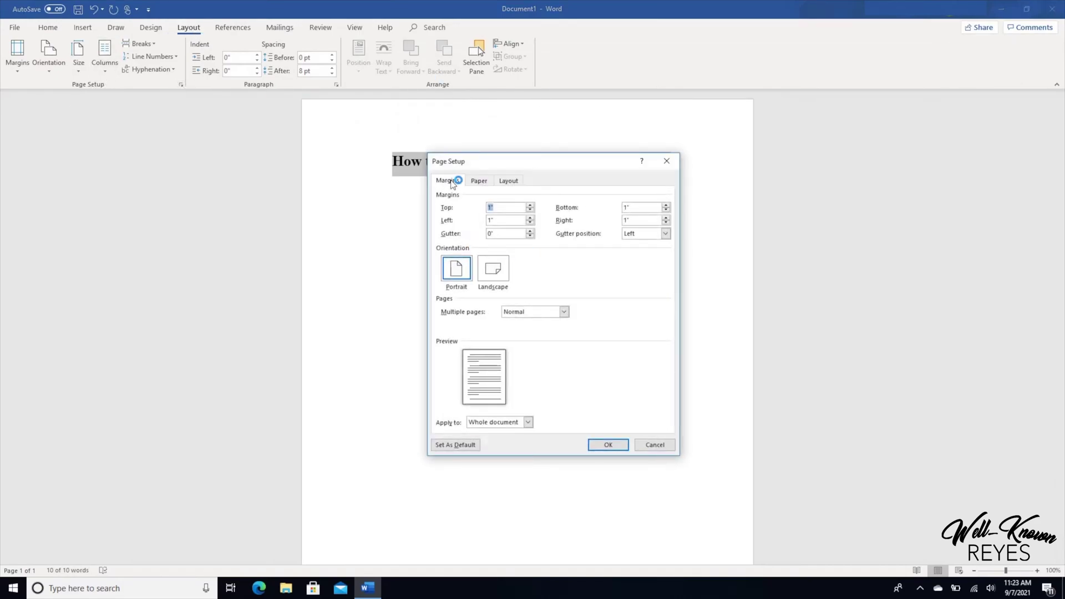
click(510, 180)
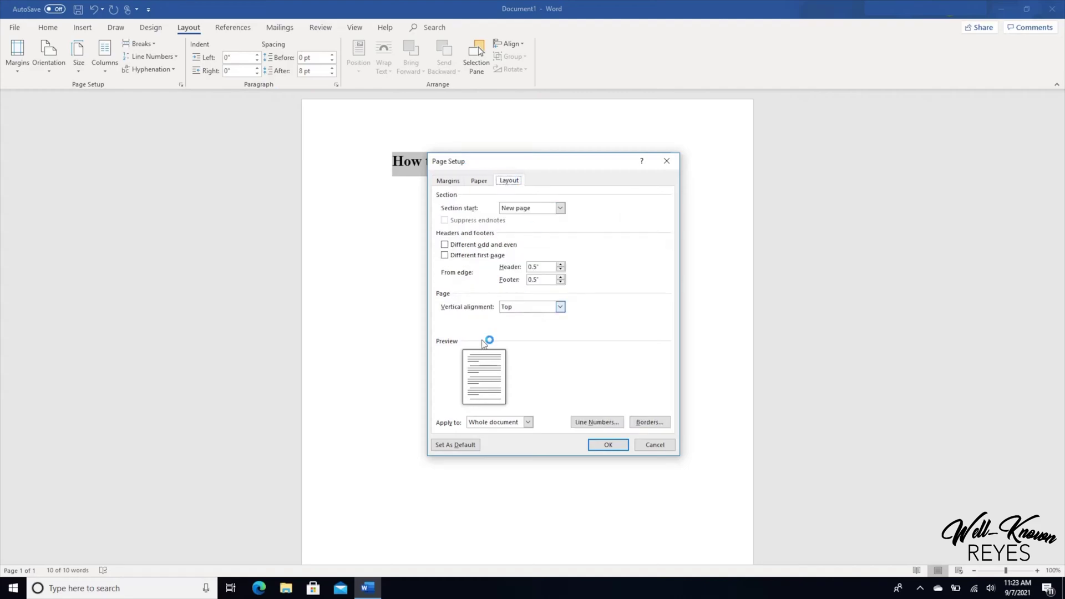
click(561, 308)
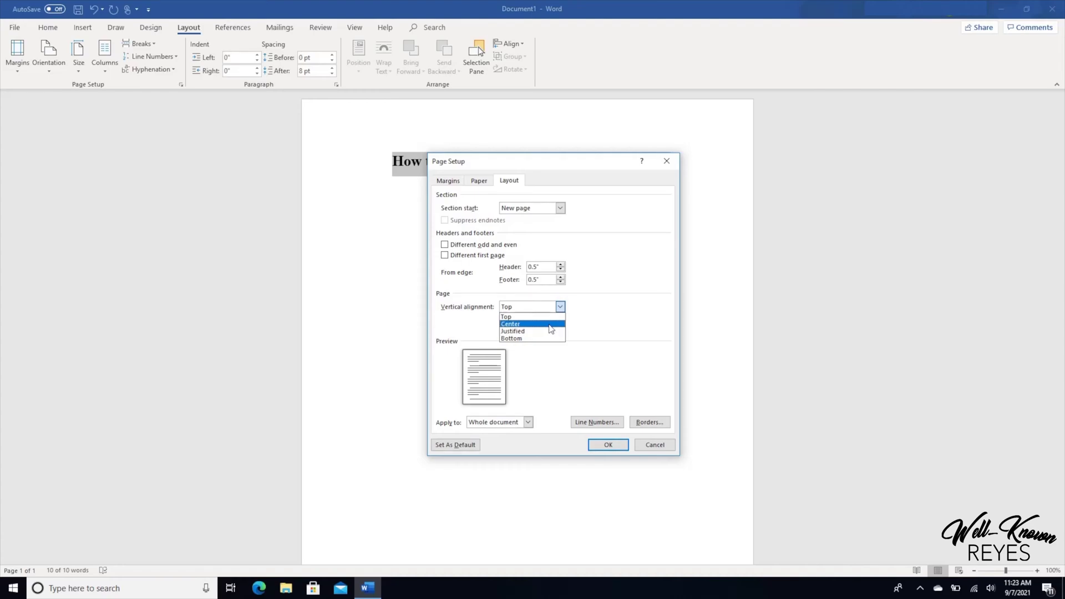
click(550, 325)
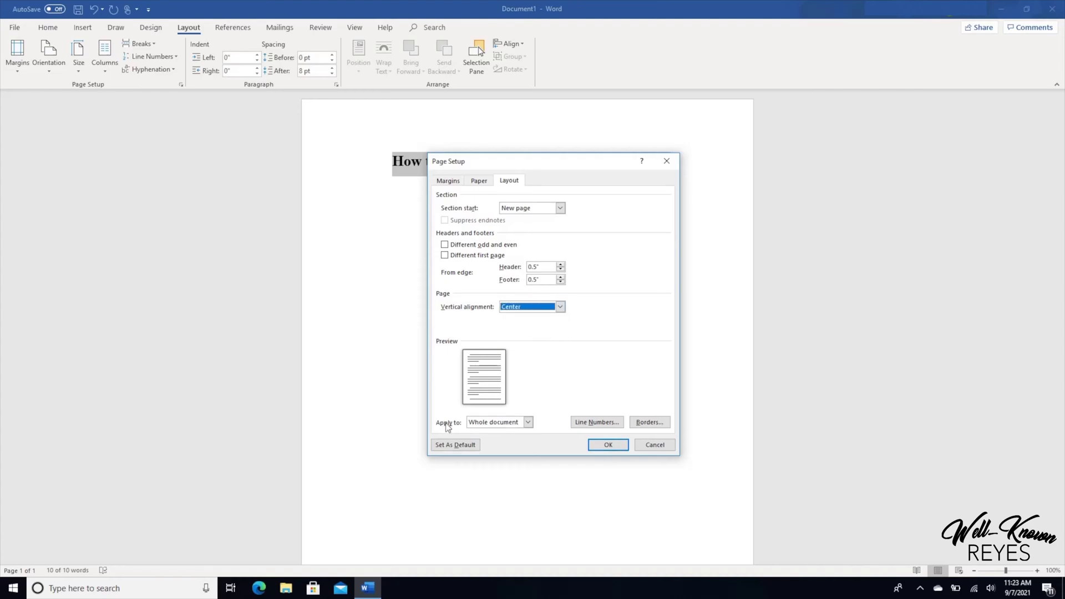
click(617, 448)
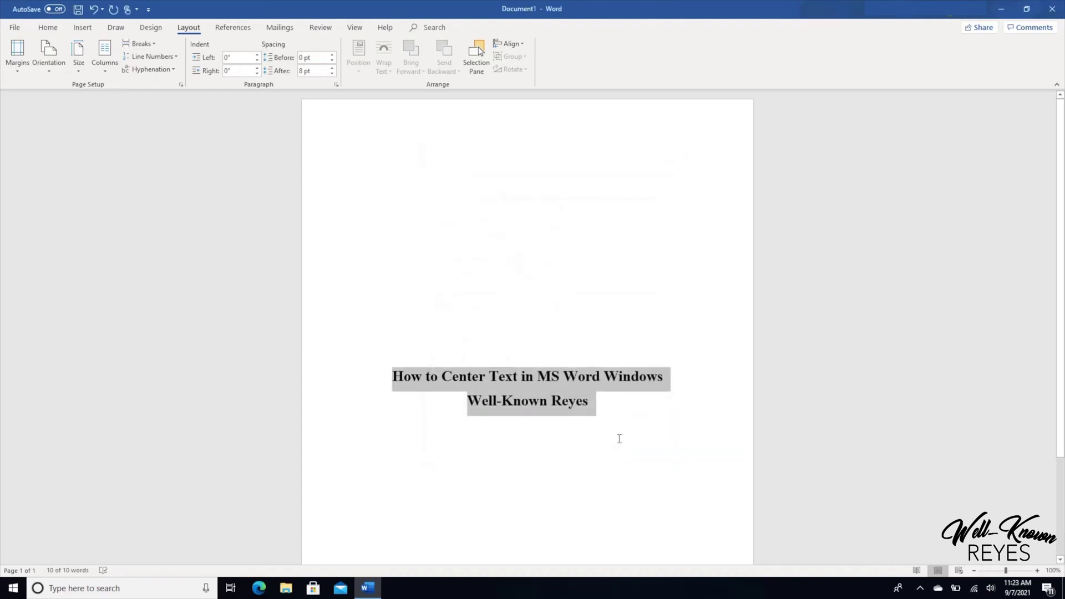
- Apply Top vertical alignment from after 'Reyes' forward, starting a new second page
click(616, 298)
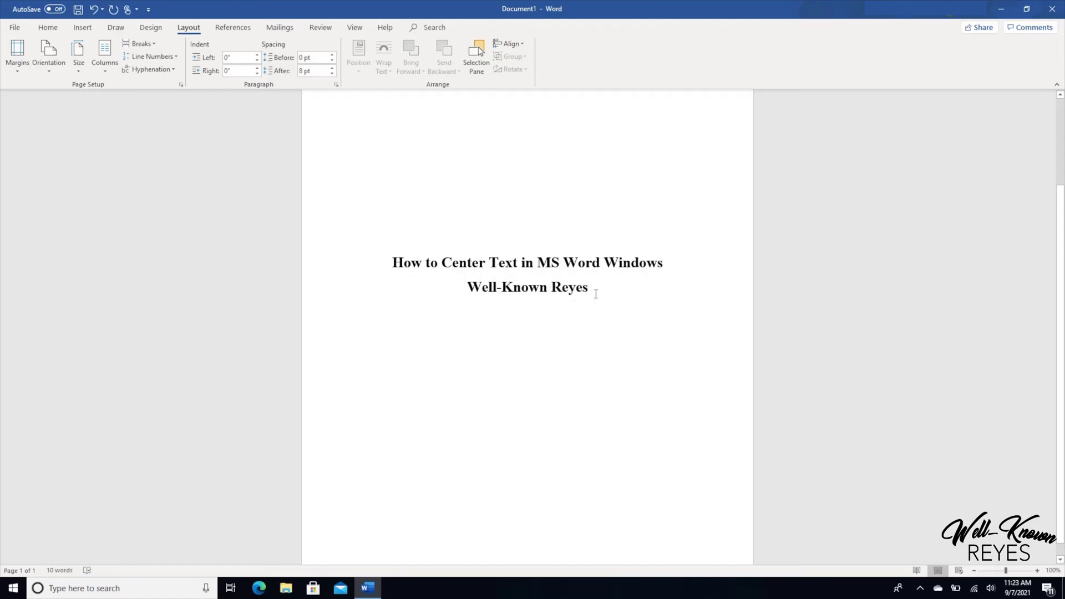
click(182, 84)
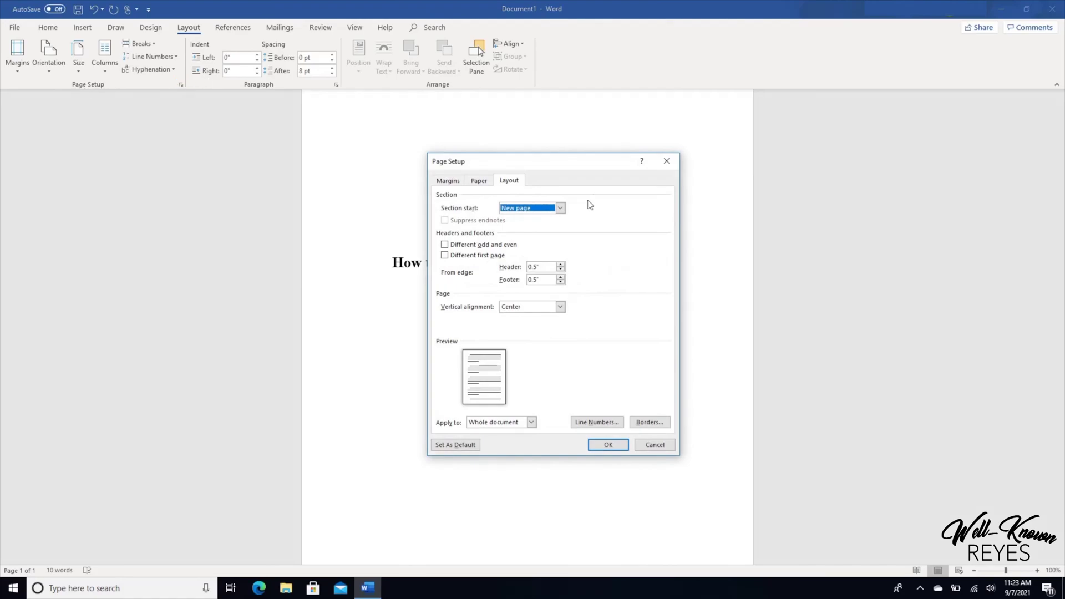
click(559, 309)
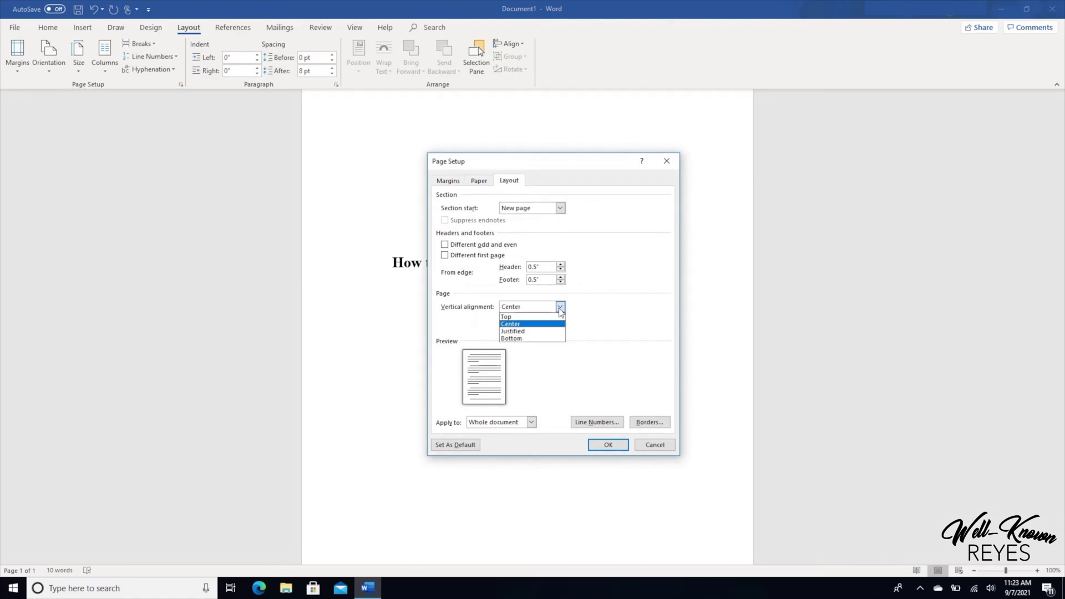
click(541, 317)
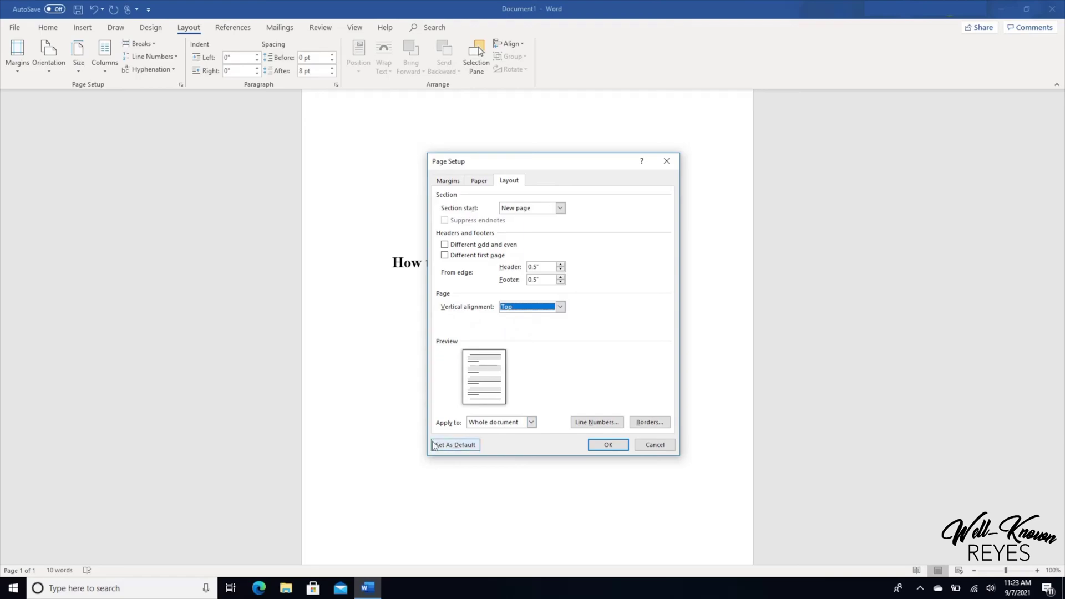
click(532, 422)
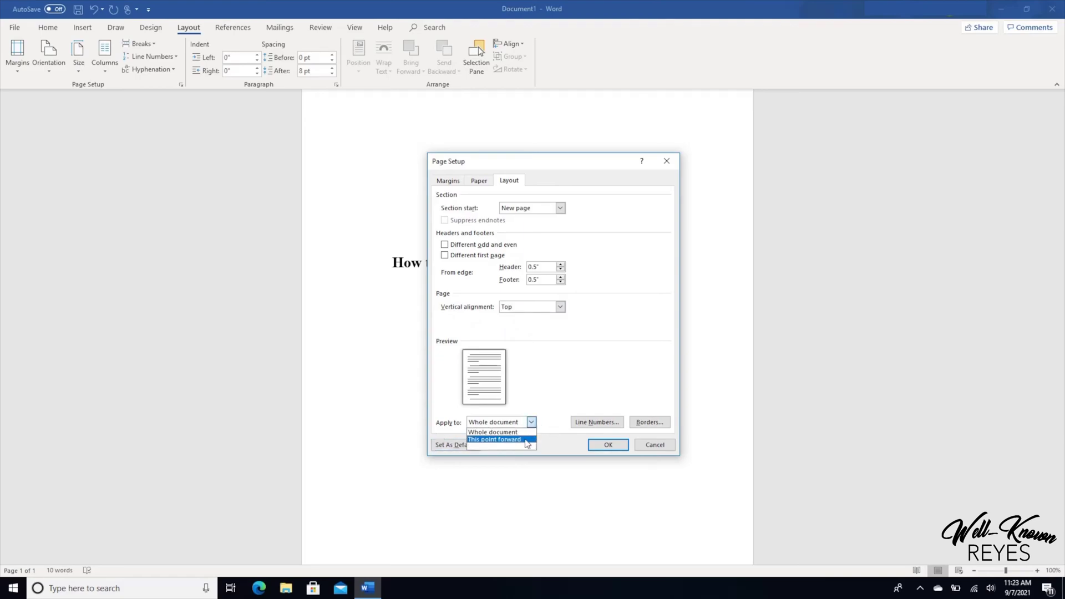
click(526, 444)
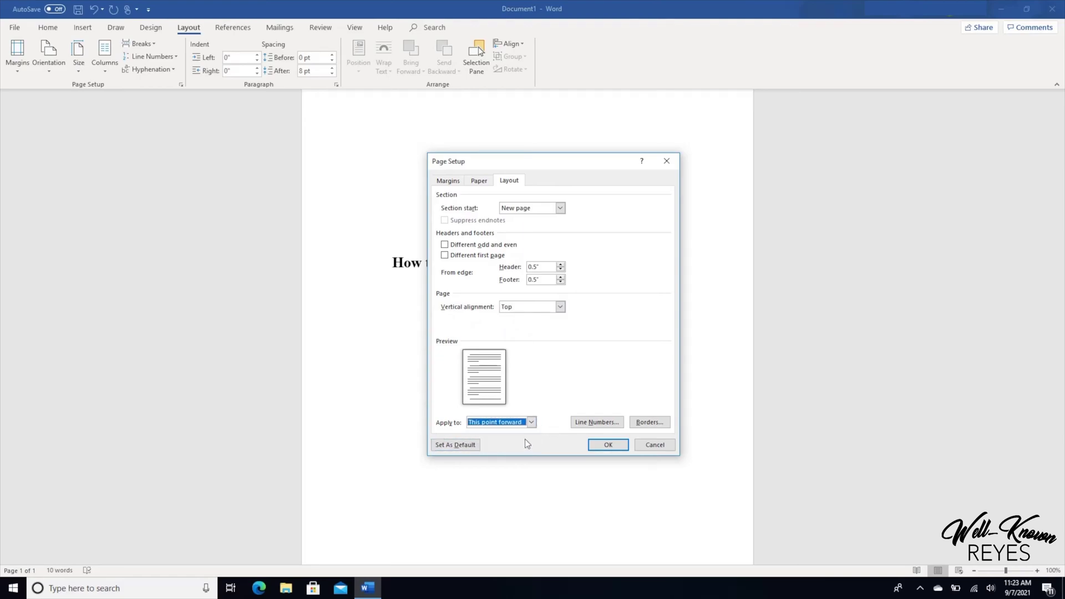
click(614, 449)
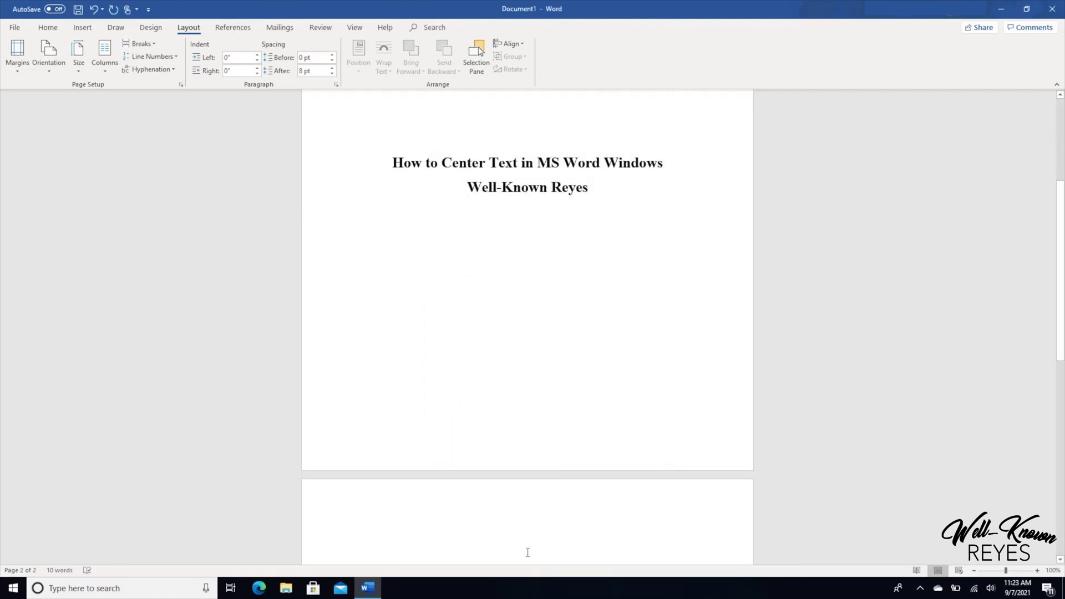
- Left-align page 2, then add a new line after 'You can begin writing on a new page…'
click(48, 26)
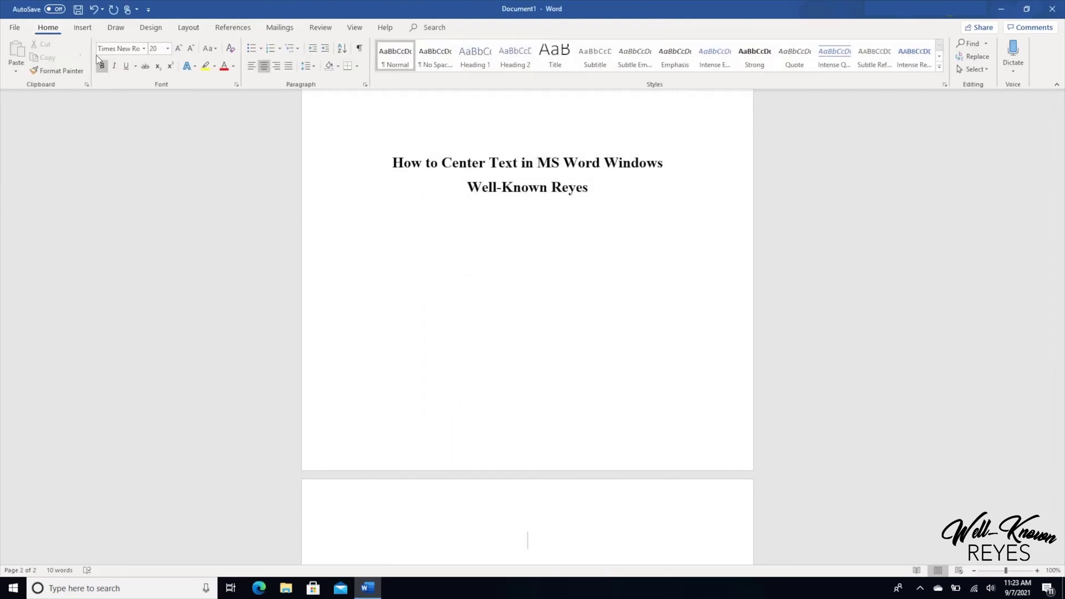
click(253, 67)
text(You )
text(can begin )
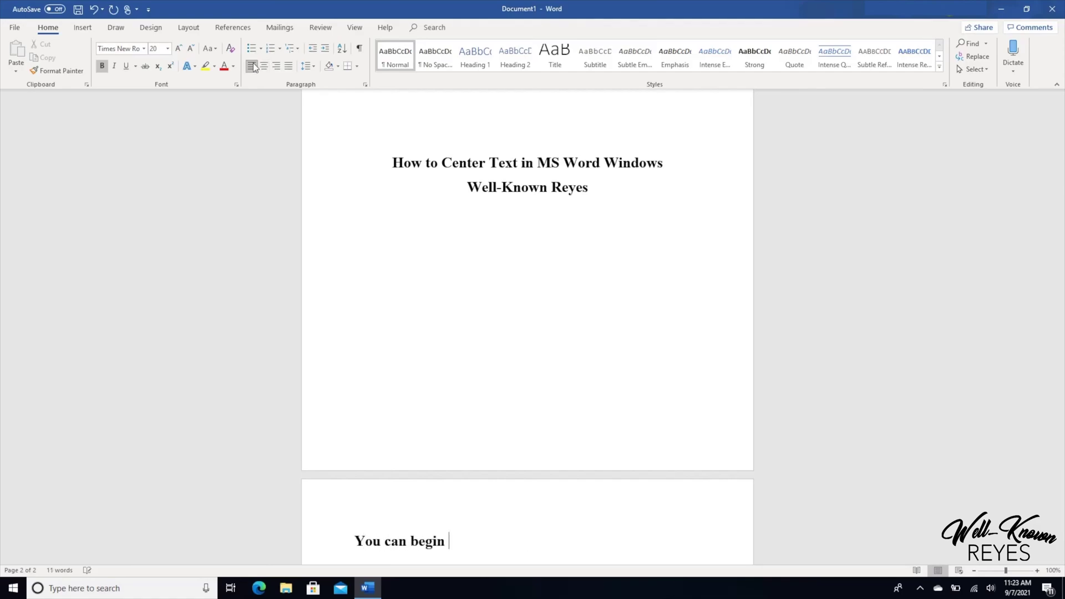
text(writing on)
text( a new page...)
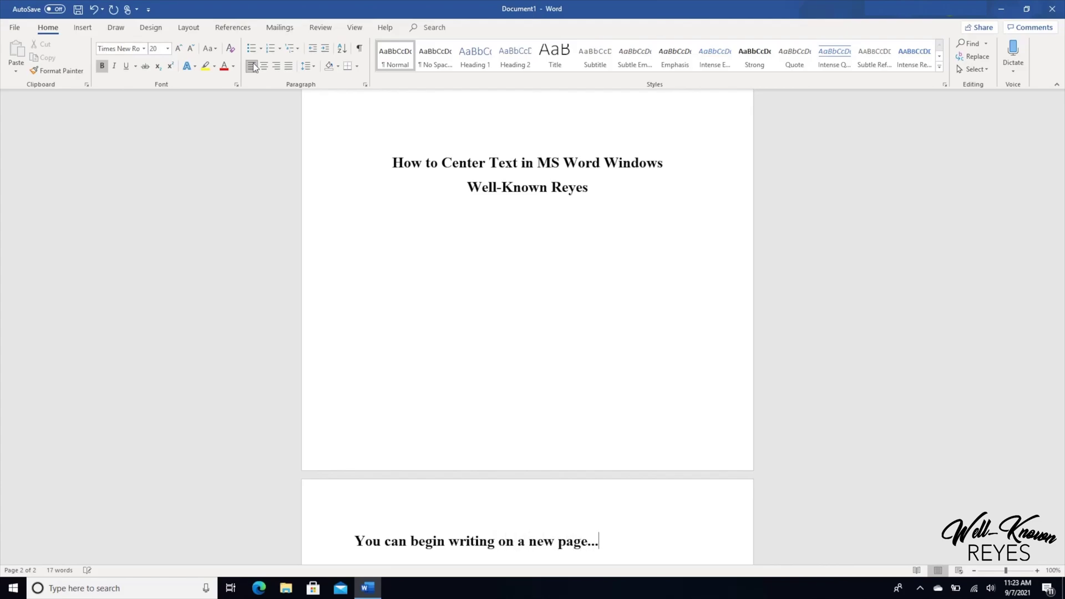
key(Return)
text(I hoep this)
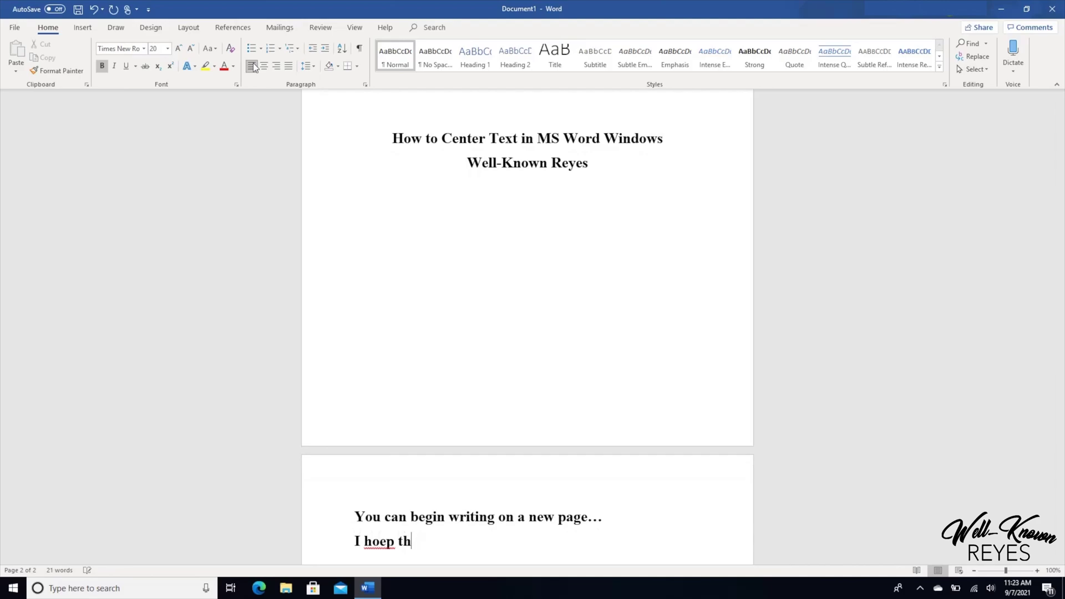